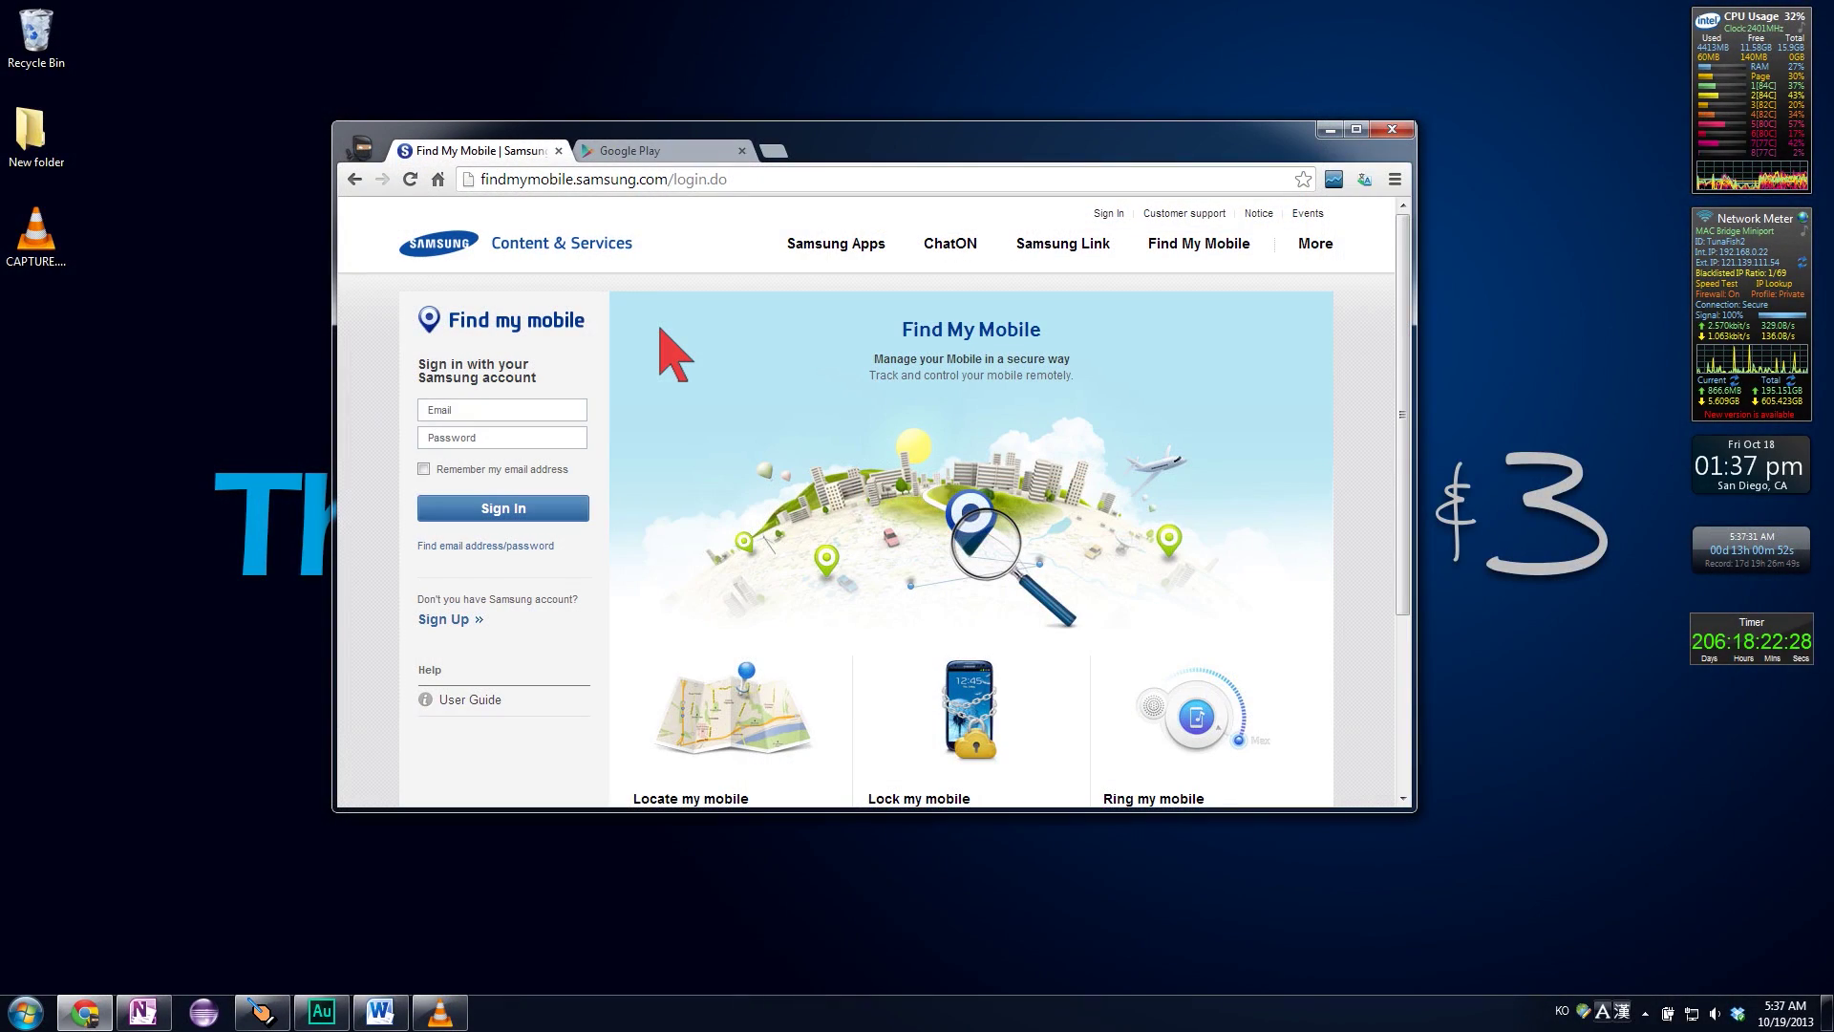
# Switch from the Find My Mobile sign-in tab to the Google Play store tab
pyautogui.click(654, 151)
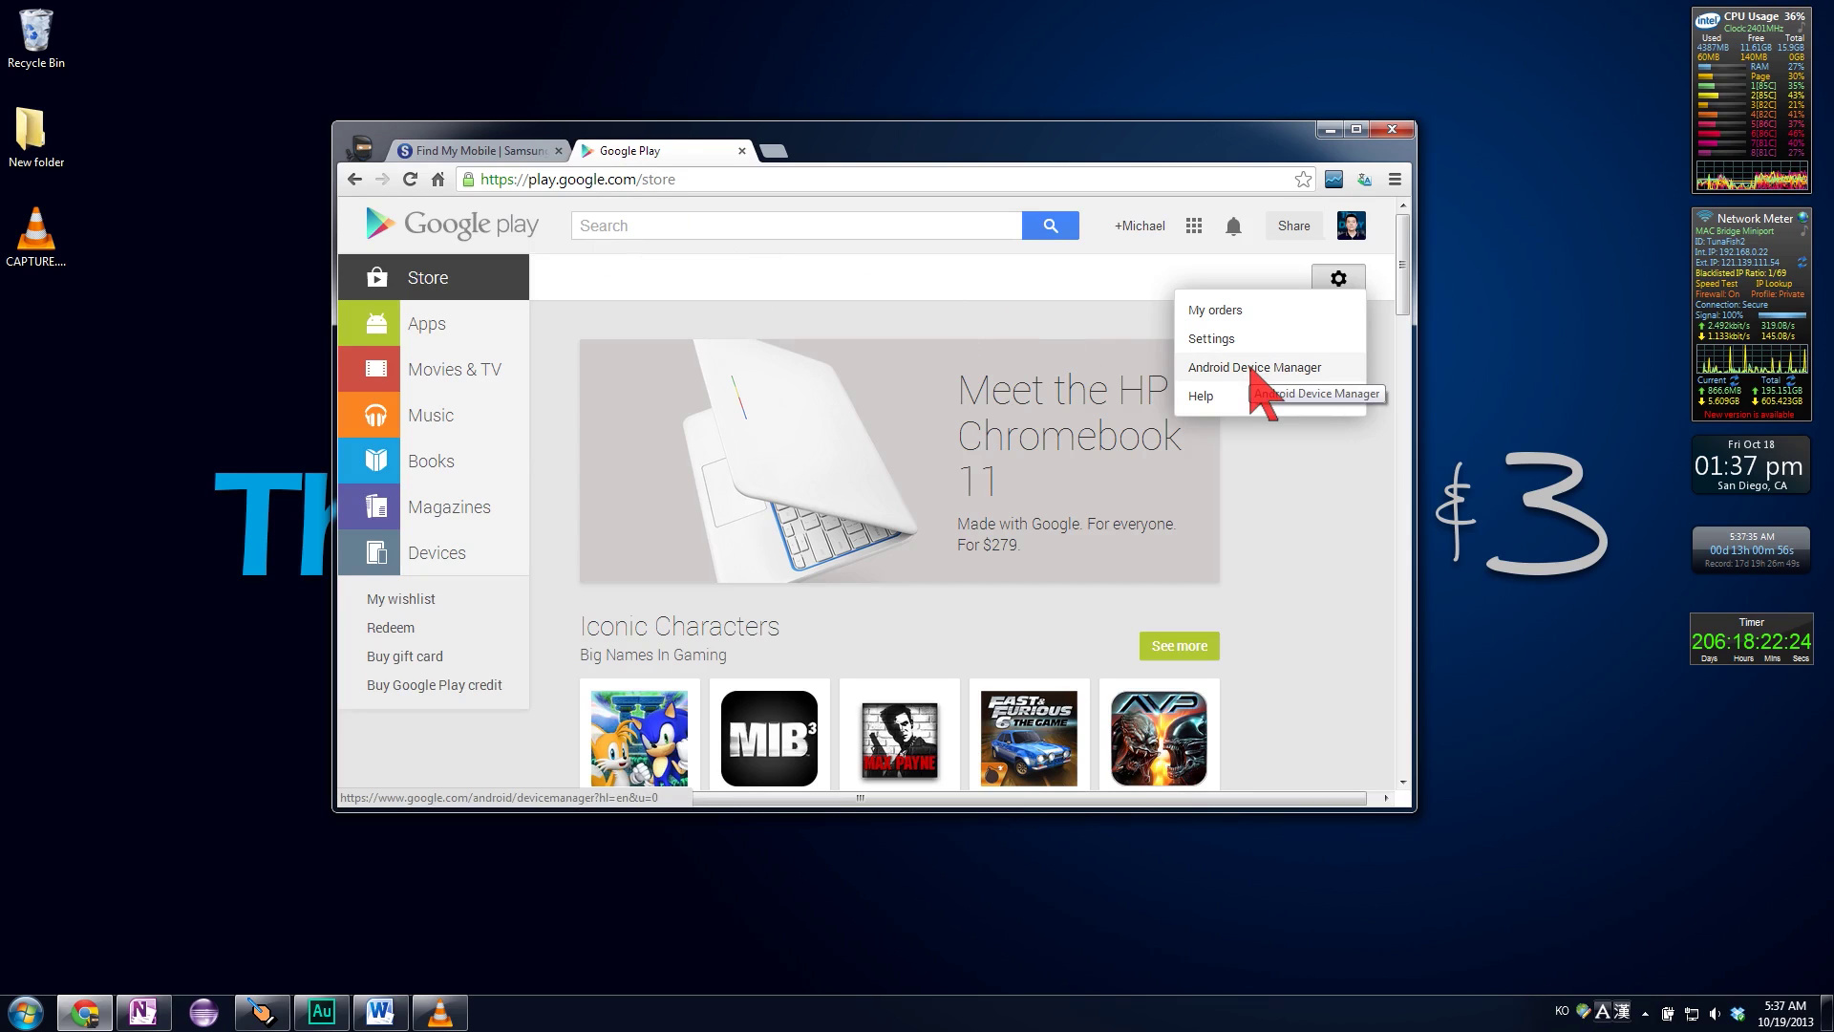
# Return to the Find My Mobile tab and focus the account Email field
pyautogui.click(473, 150)
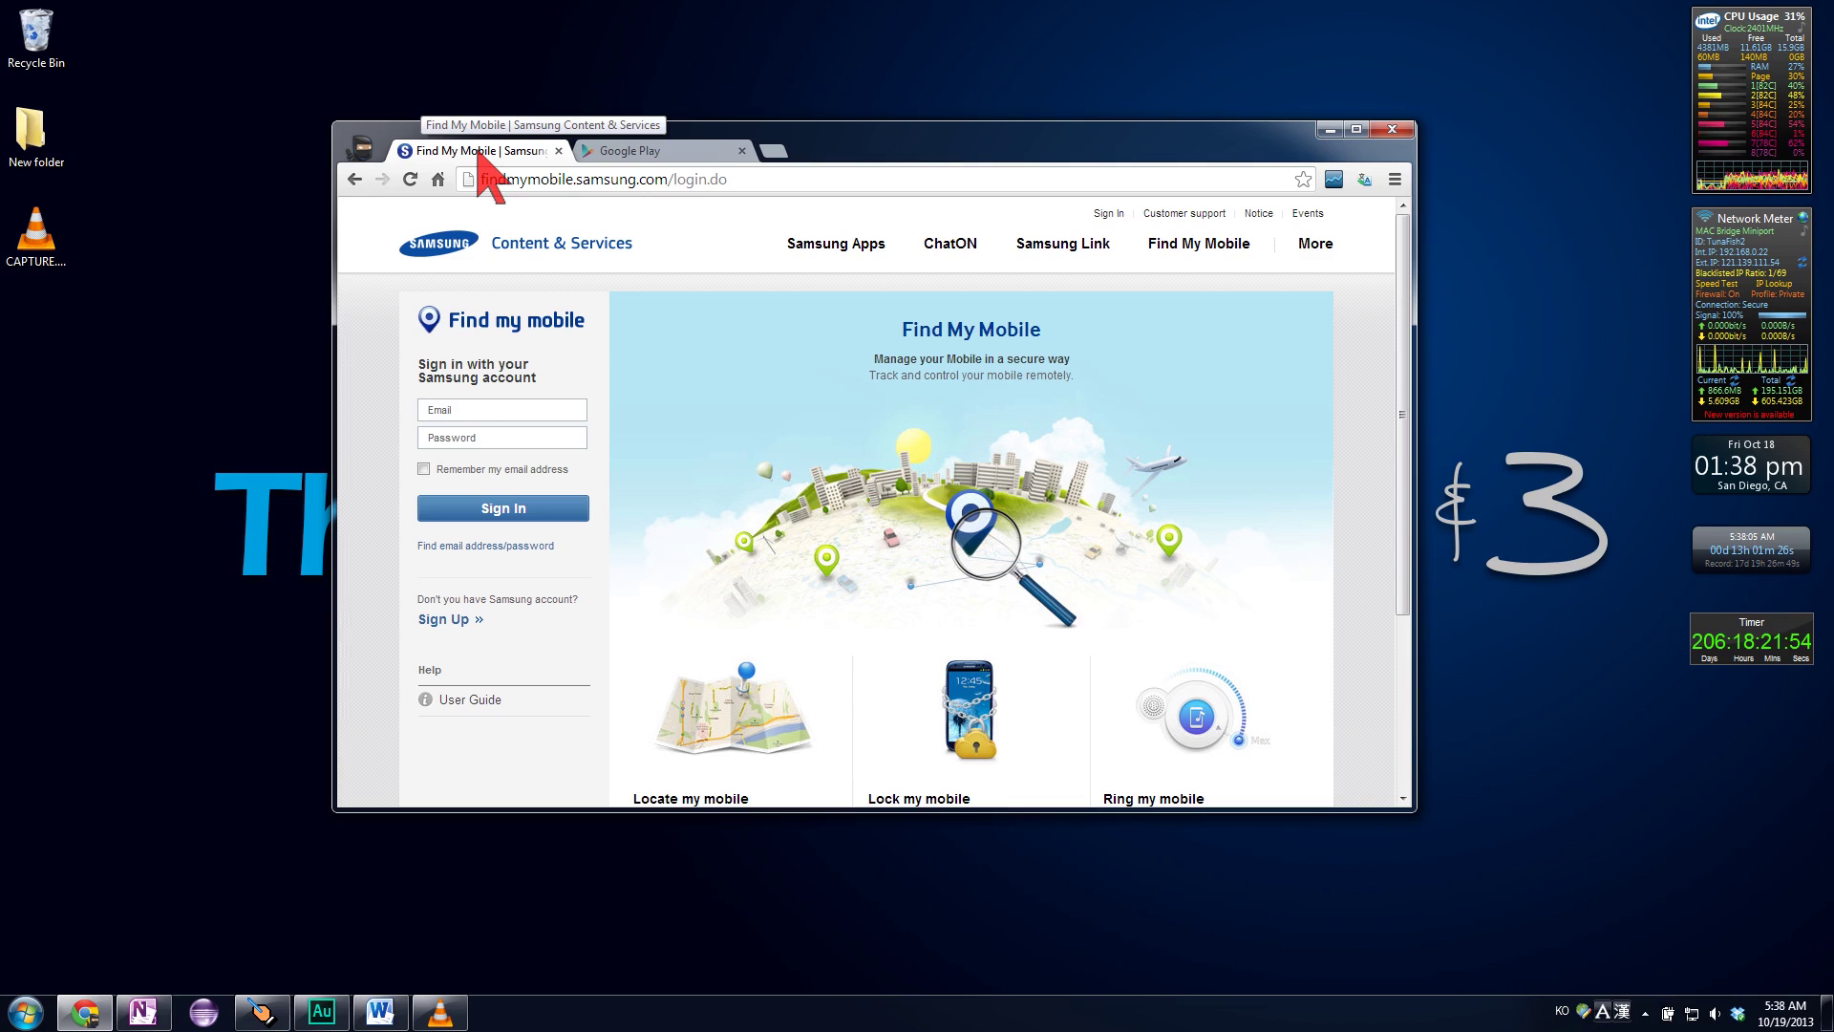
pyautogui.click(506, 414)
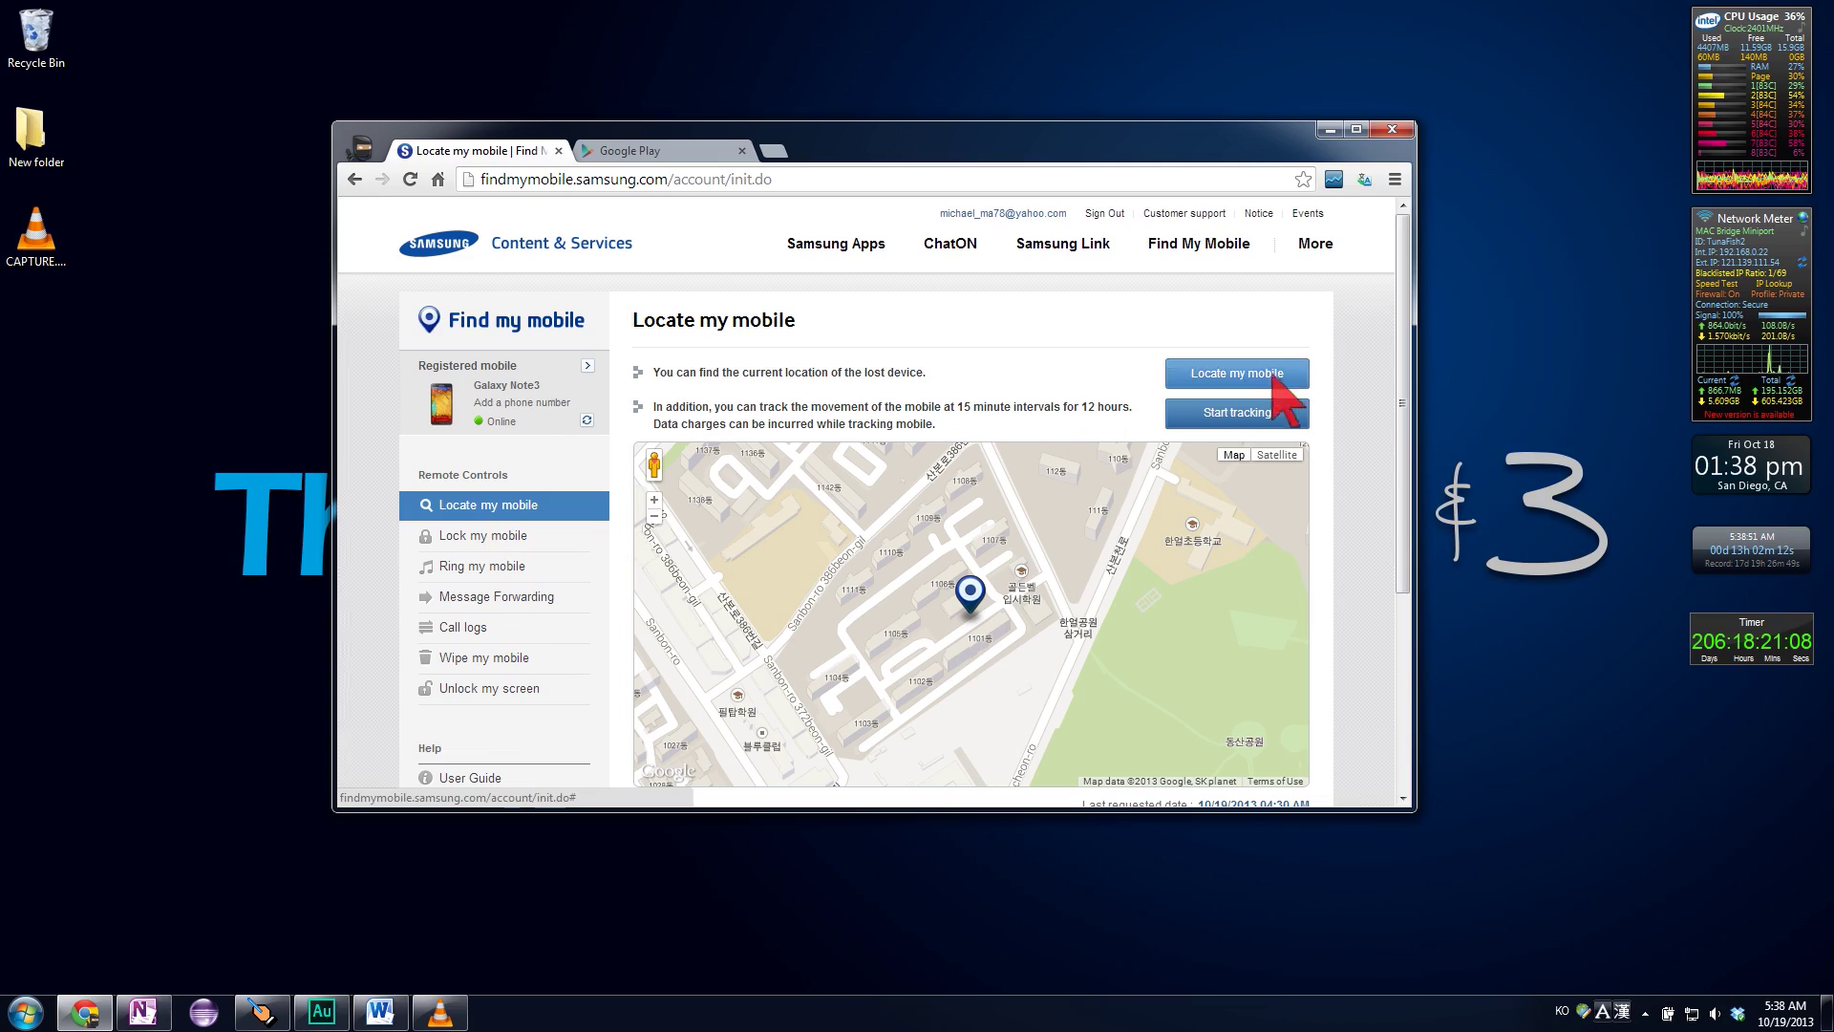
# Request the Galaxy Note3's current location with Locate my mobile
pyautogui.click(1236, 374)
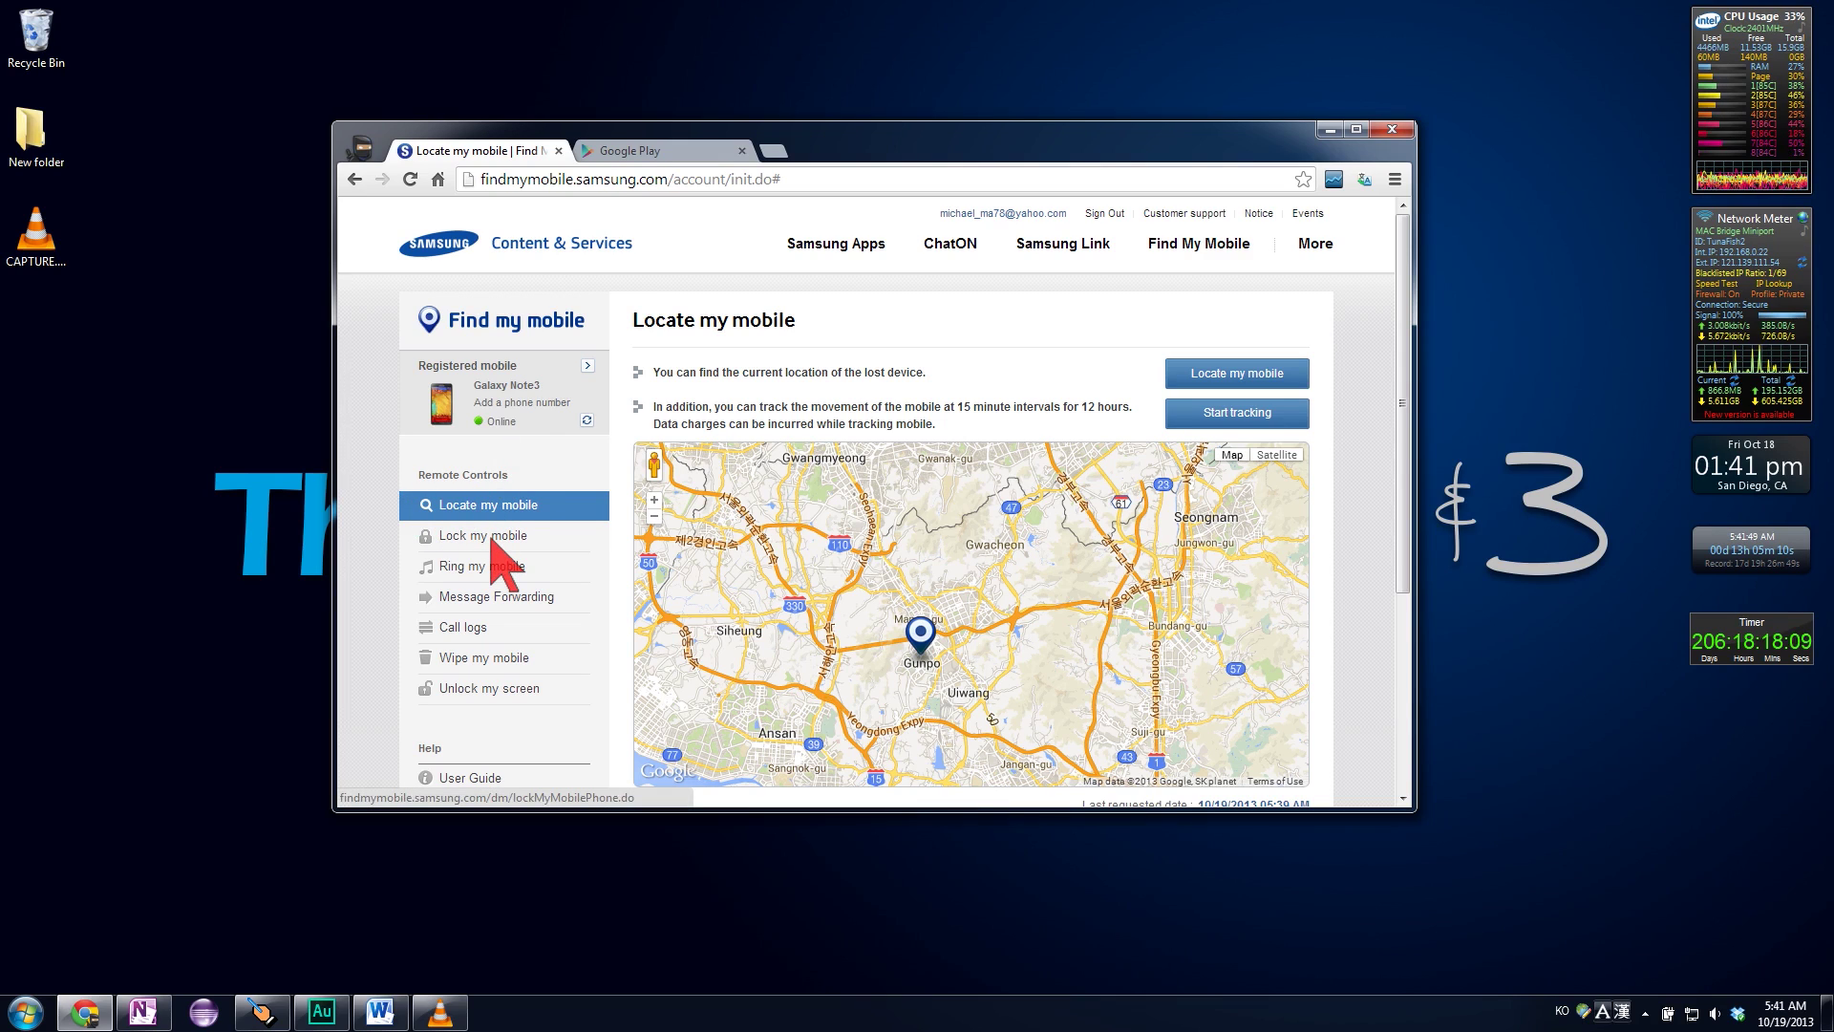
# Open Lock my mobile, start entering a callback phone number, then return to Locate my mobile
pyautogui.click(483, 534)
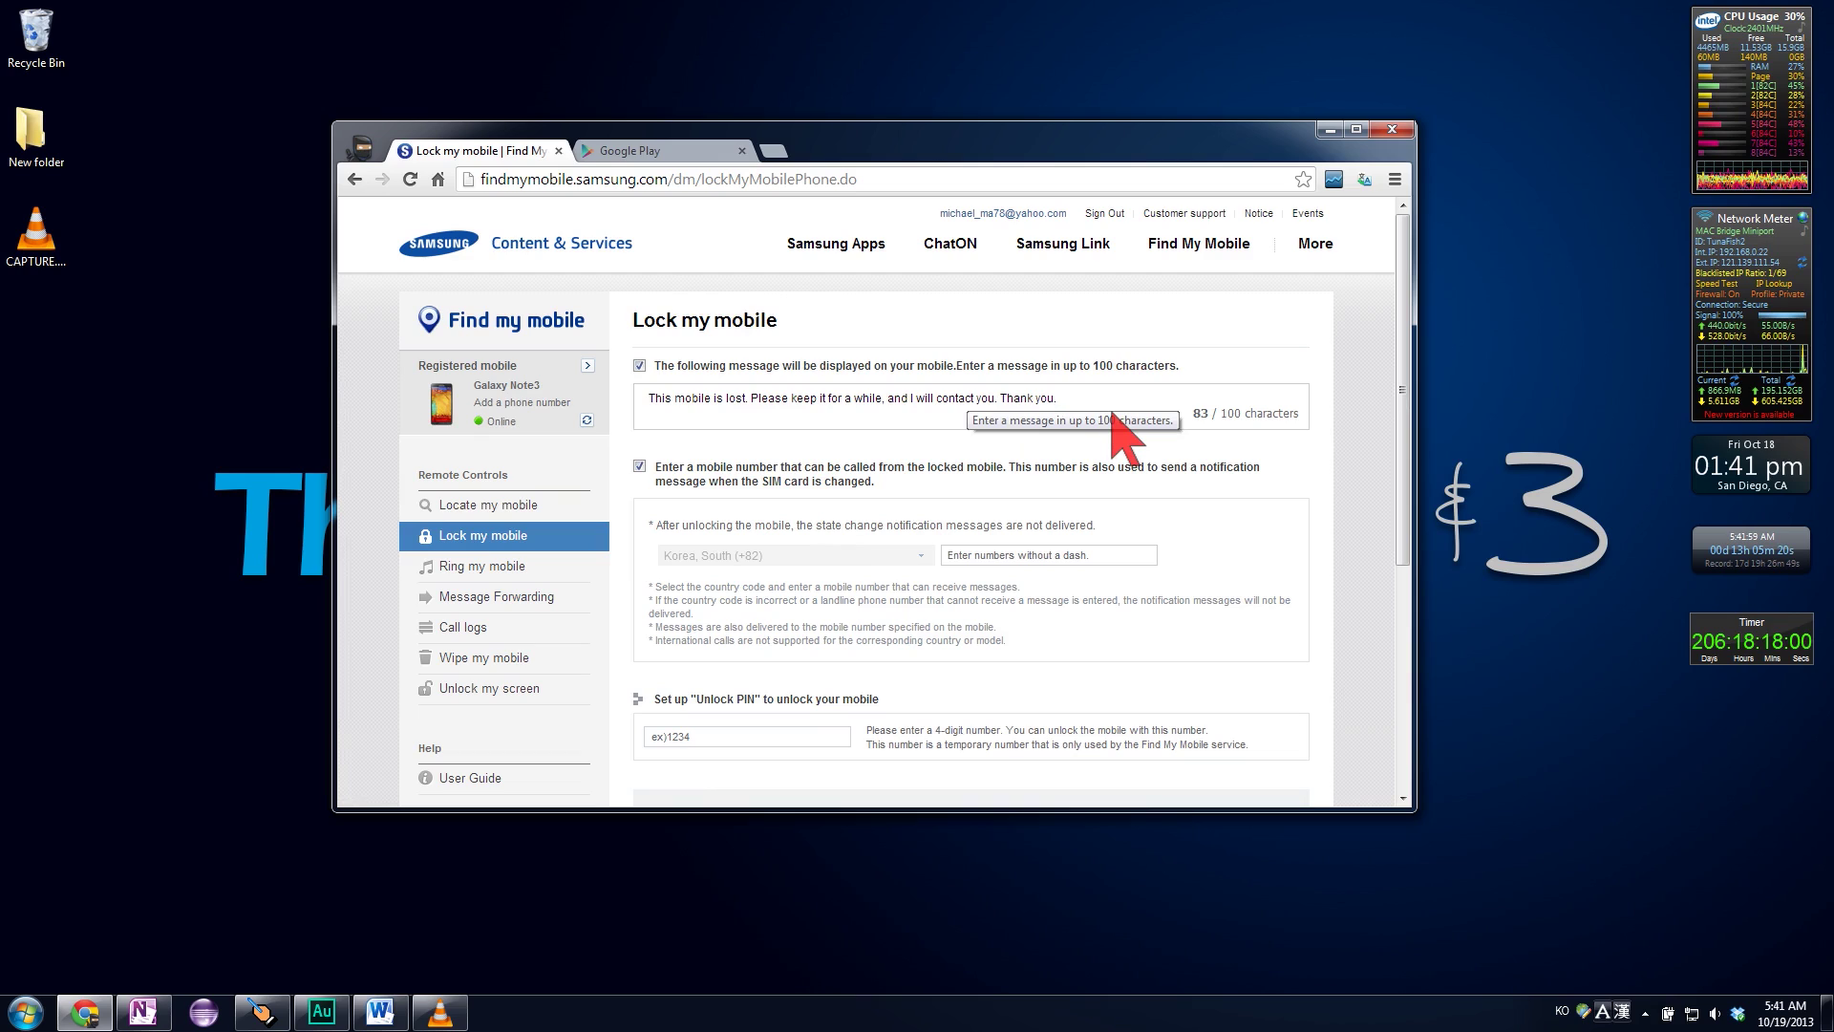
pyautogui.click(1119, 556)
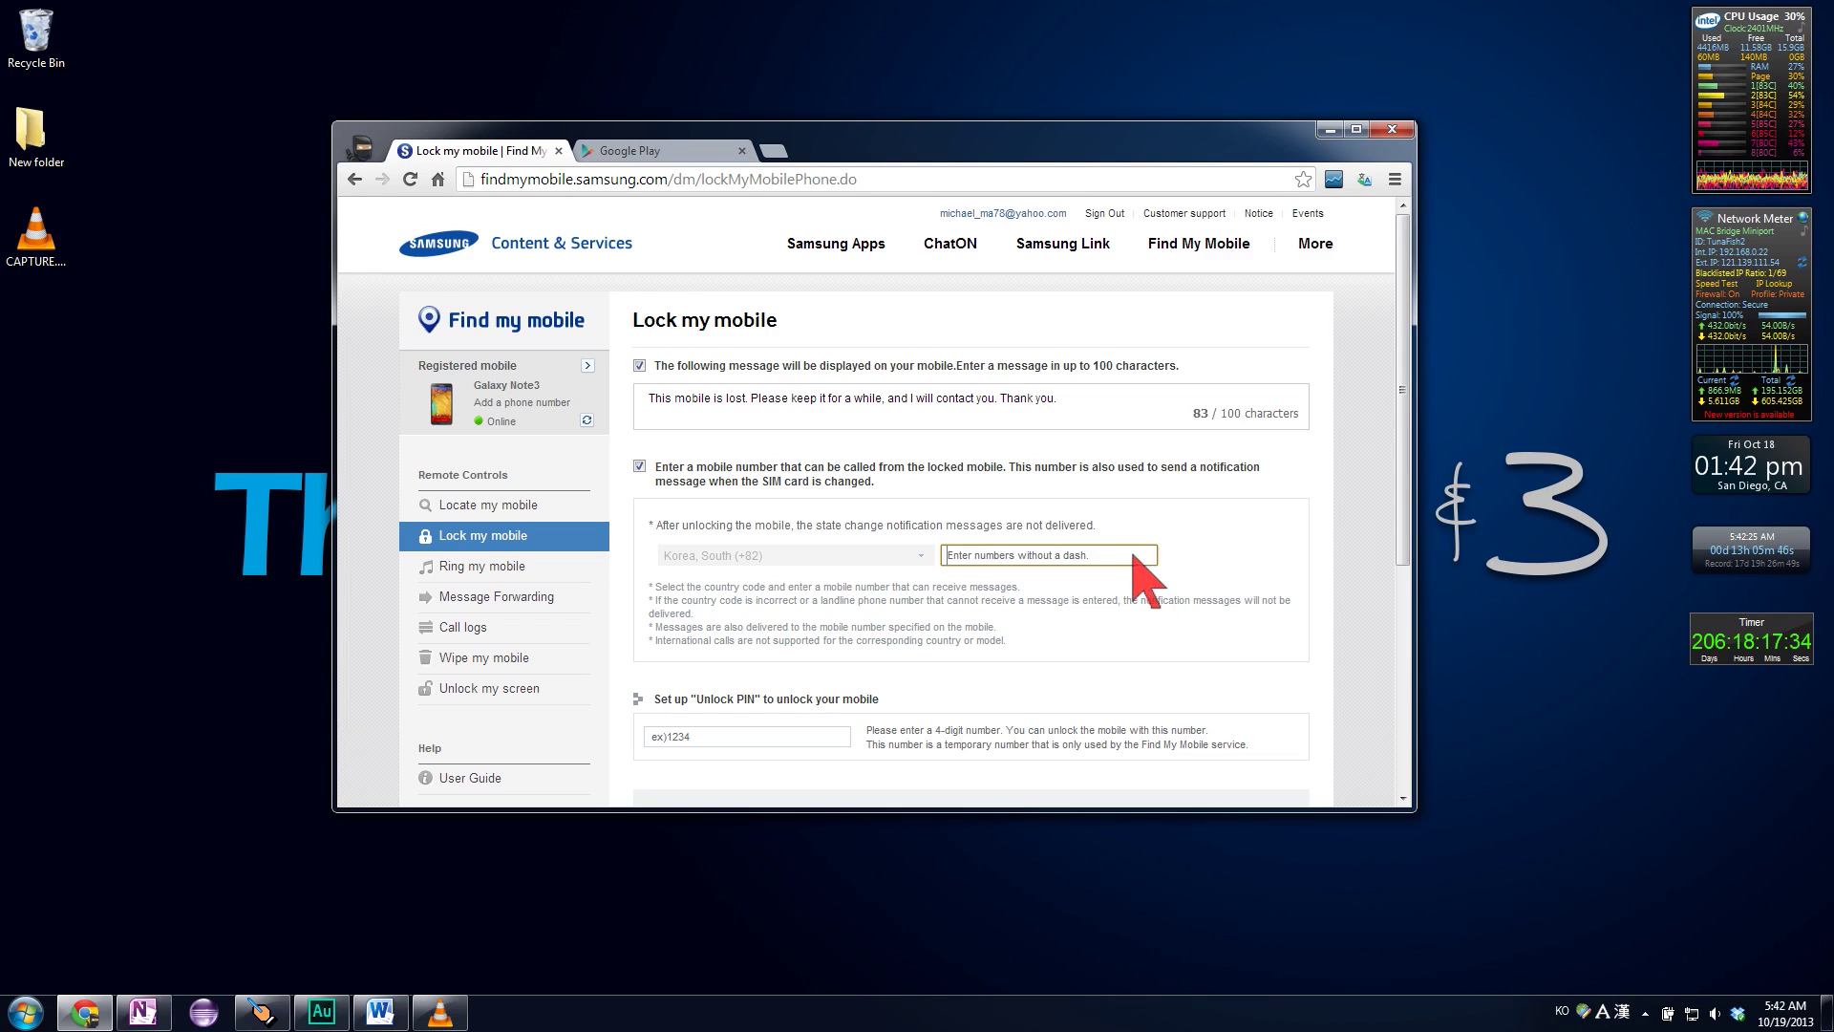
pyautogui.scroll(-1, 1025, 623)
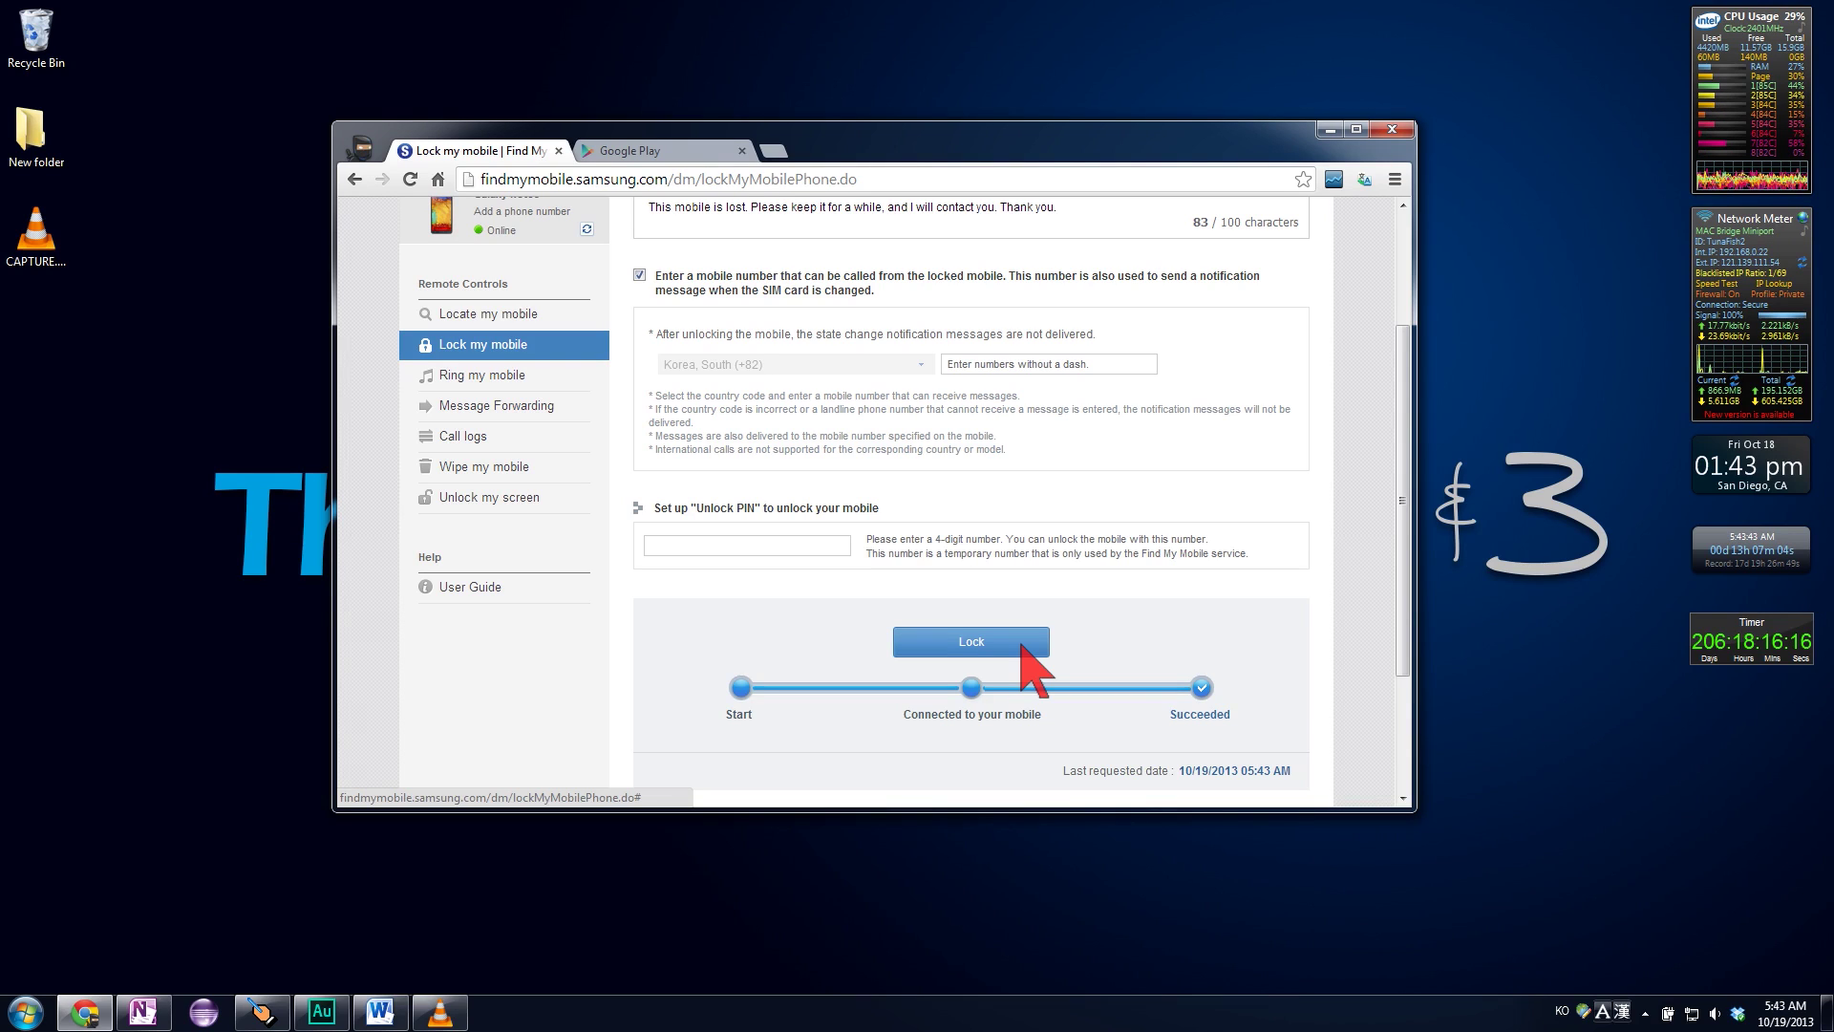
pyautogui.click(499, 314)
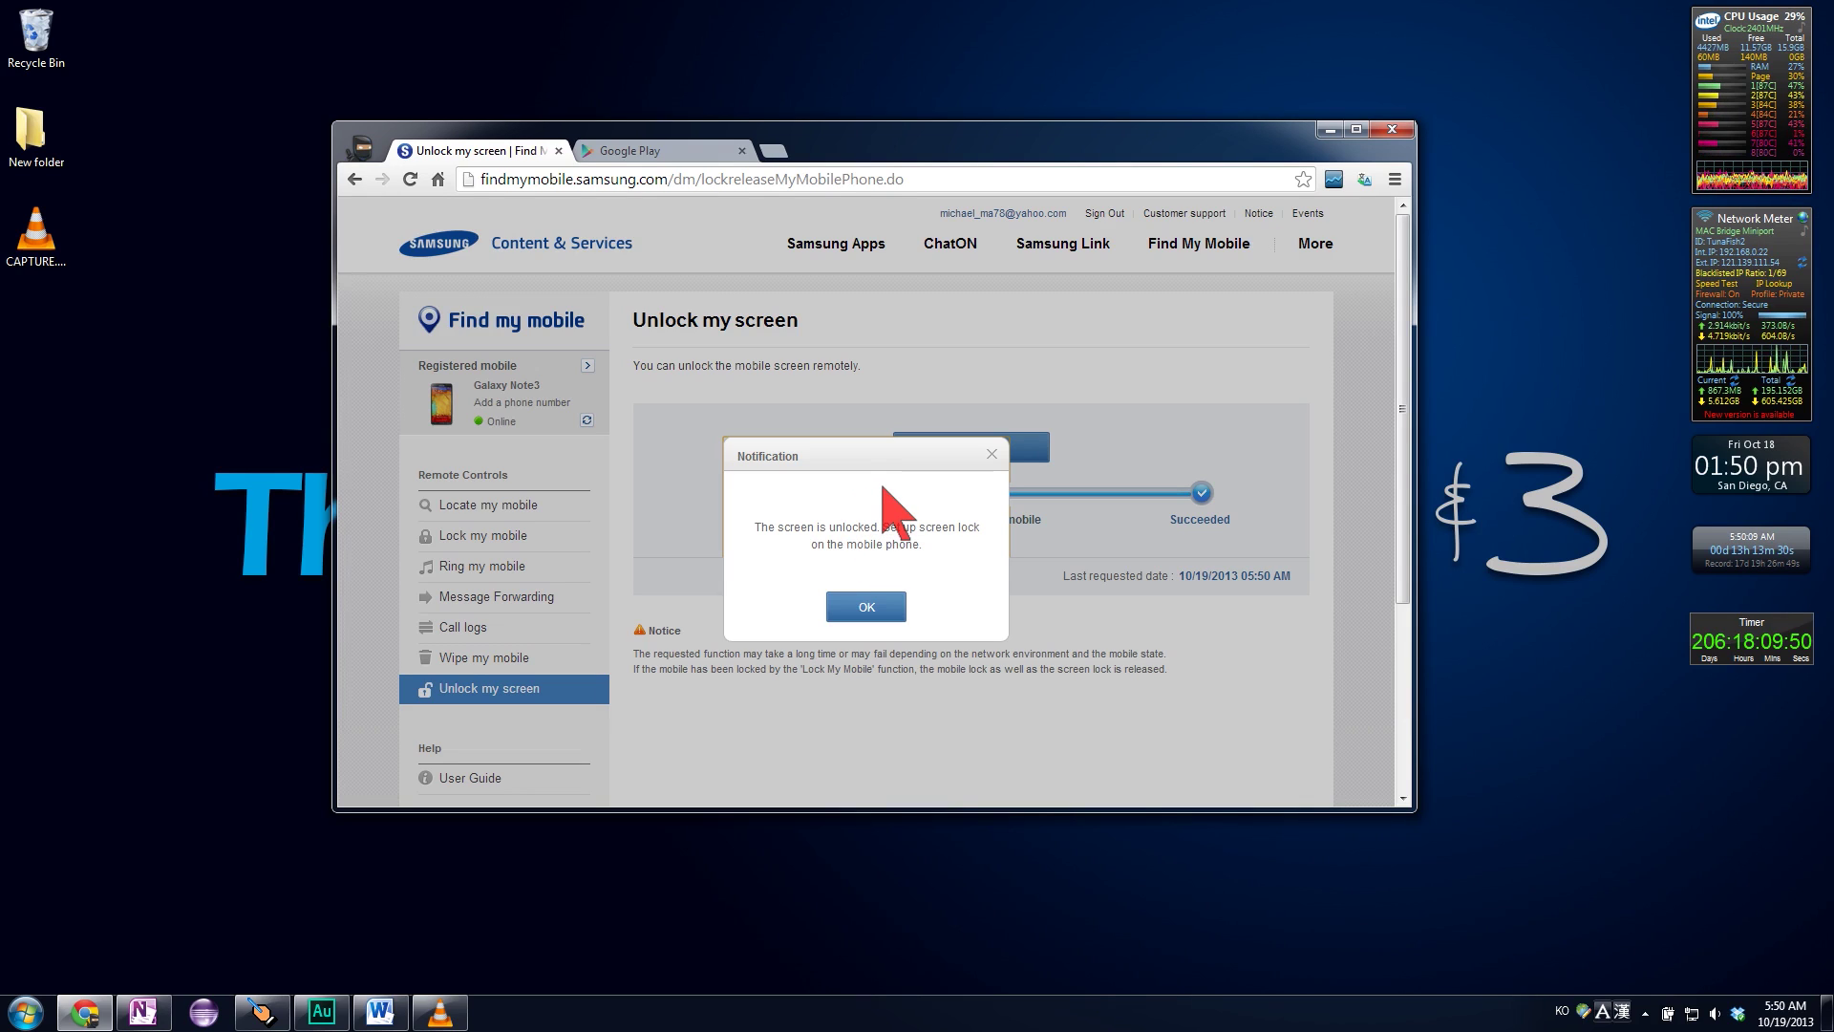
# Dismiss the Galaxy Note3 screen-unlock confirmation notice
pyautogui.click(867, 605)
# Ring the Galaxy Note3 with the message 'This is a lost mobile.'
pyautogui.click(481, 566)
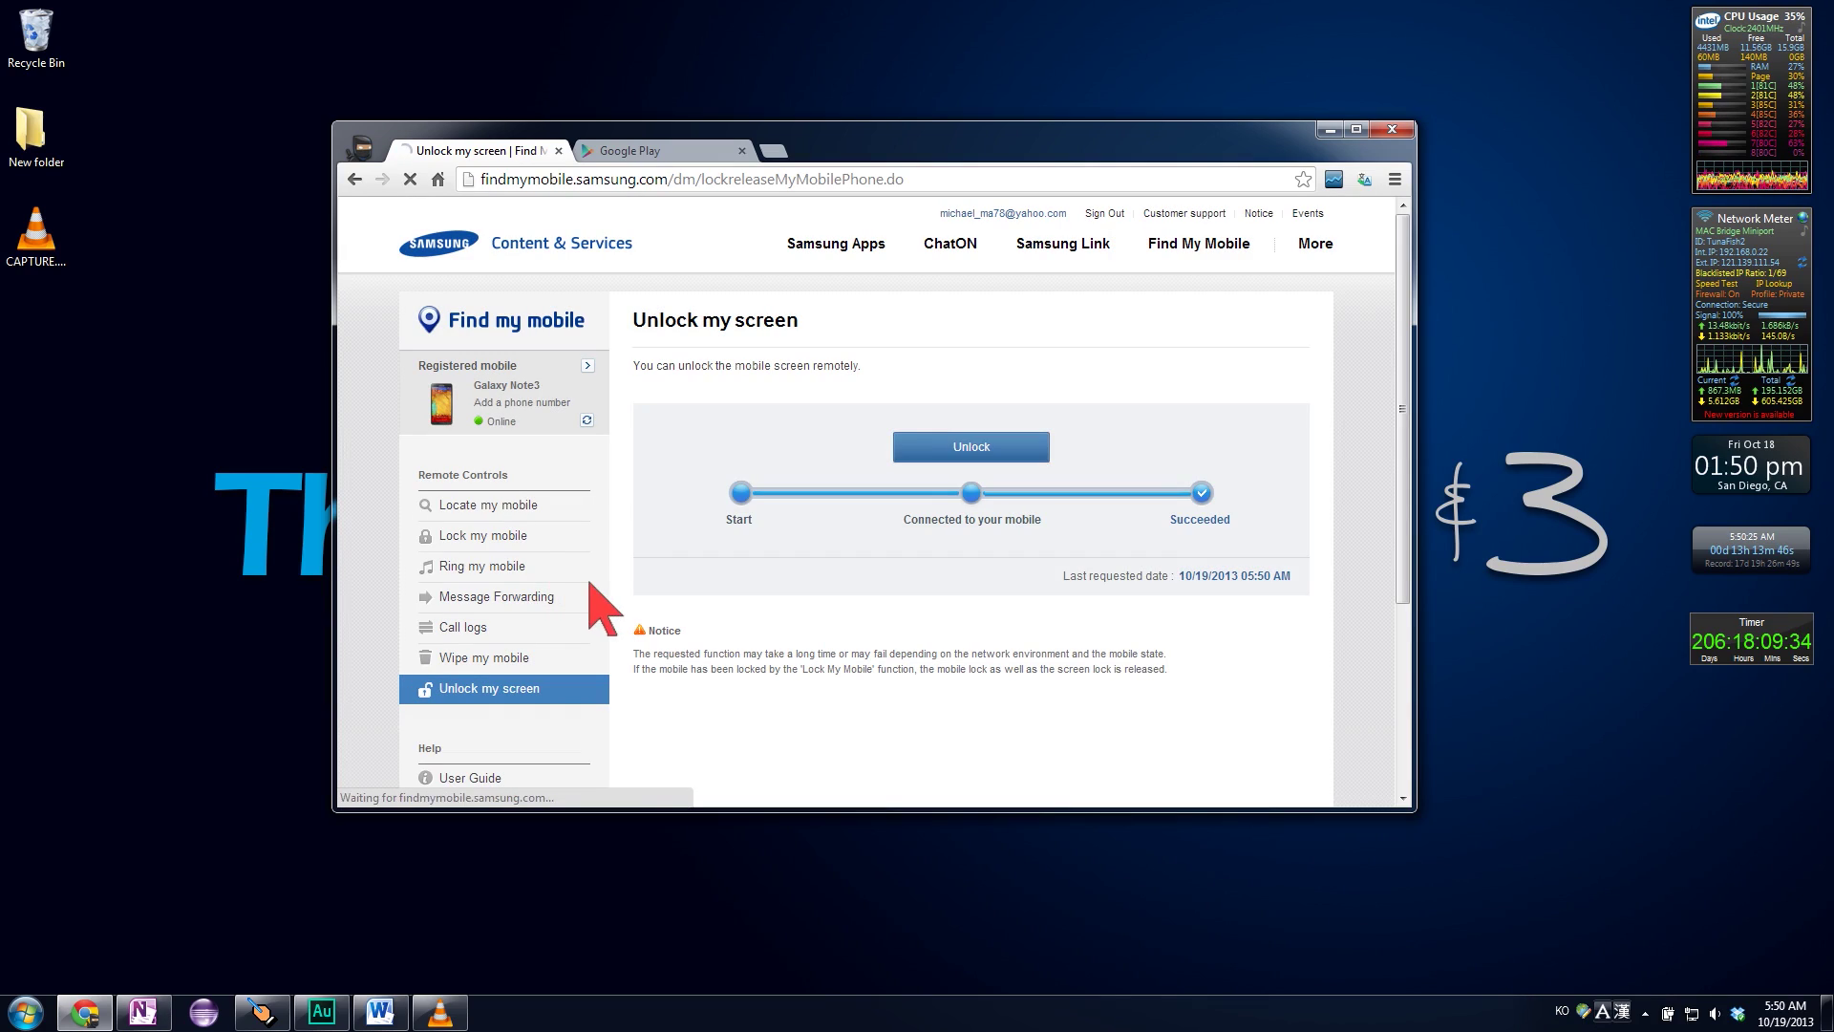
pyautogui.click(969, 548)
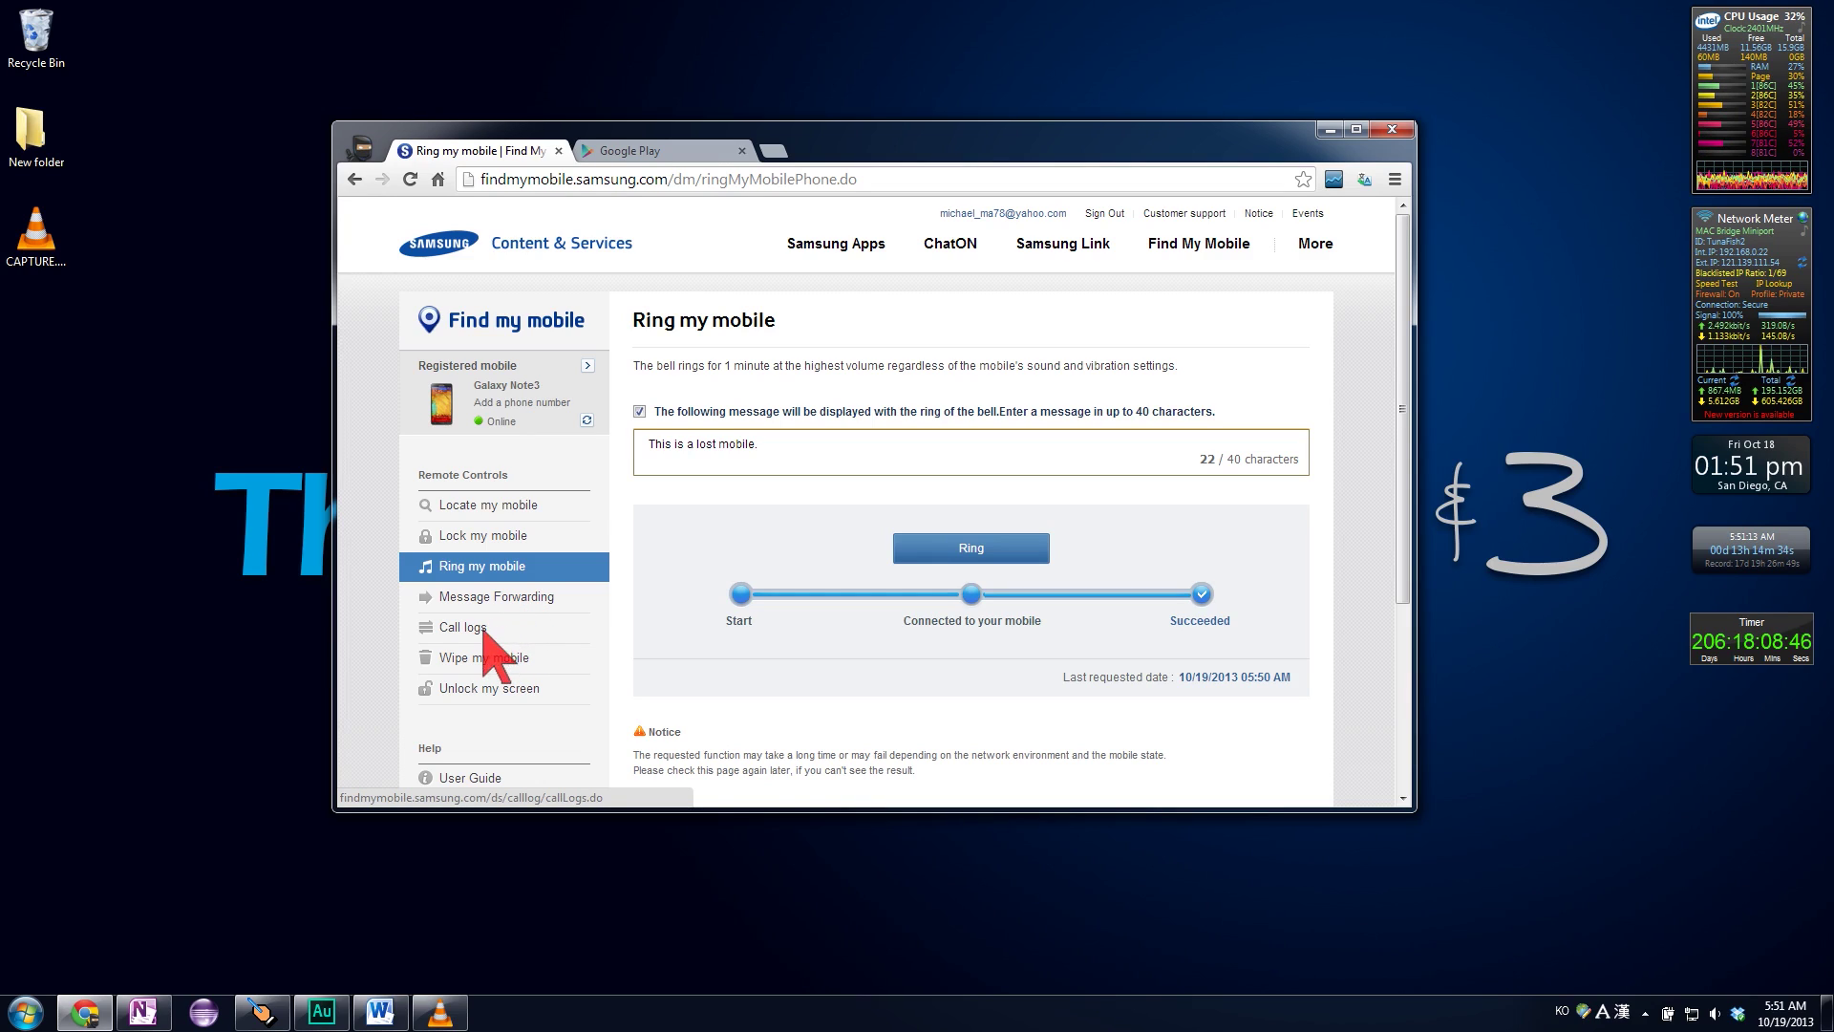
pyautogui.click(463, 628)
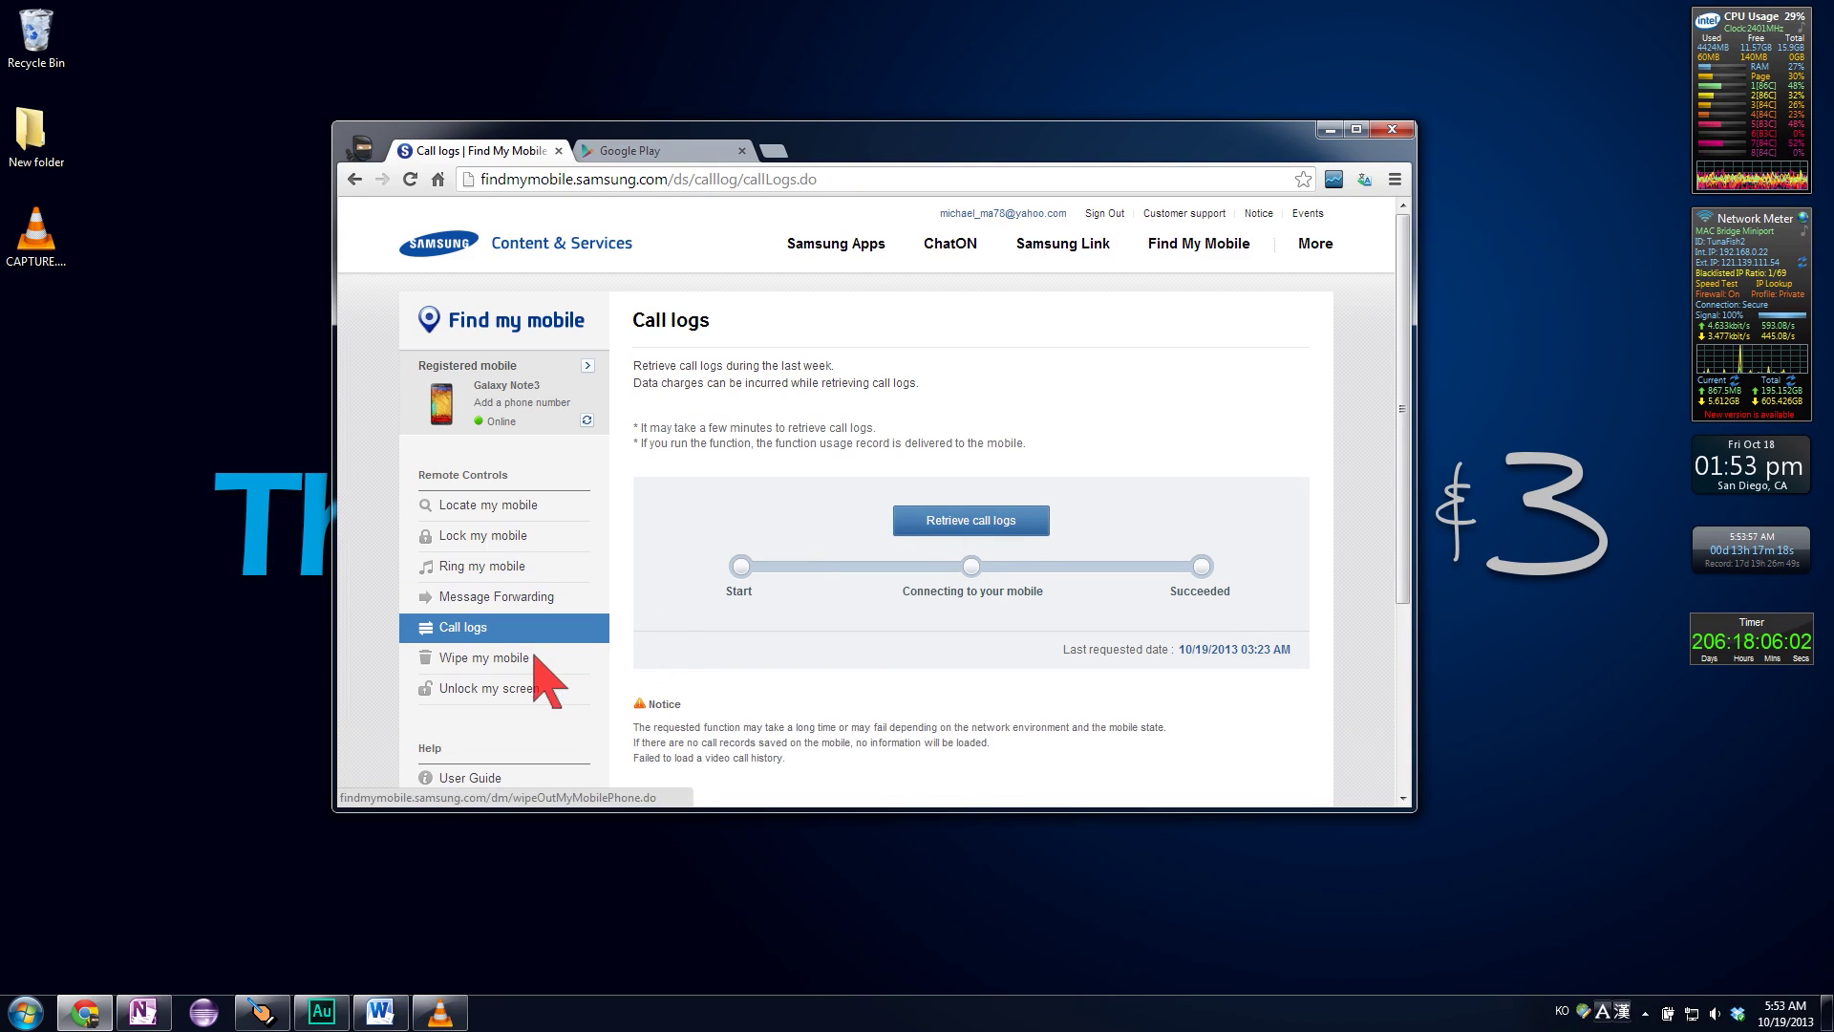
# Open the Wipe my mobile page with its storage-wipe and Factory Data Reset options
pyautogui.click(484, 658)
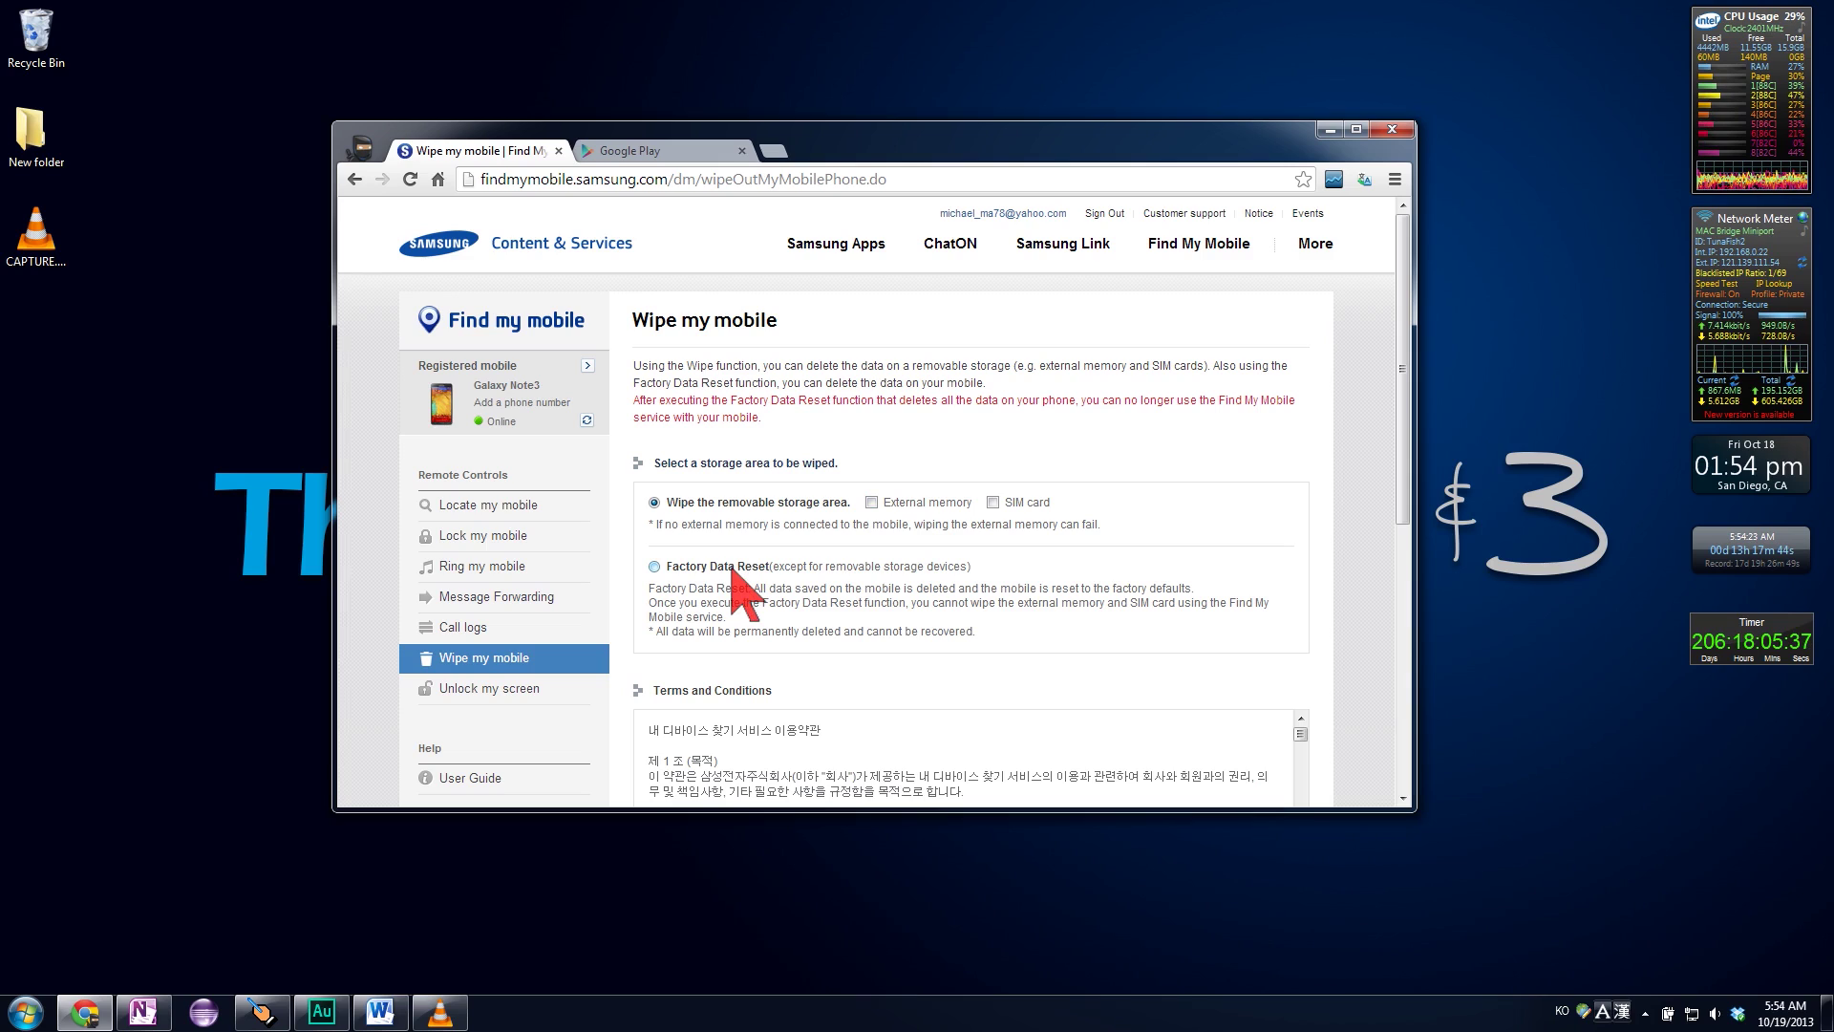
pyautogui.scroll(-2, 744, 590)
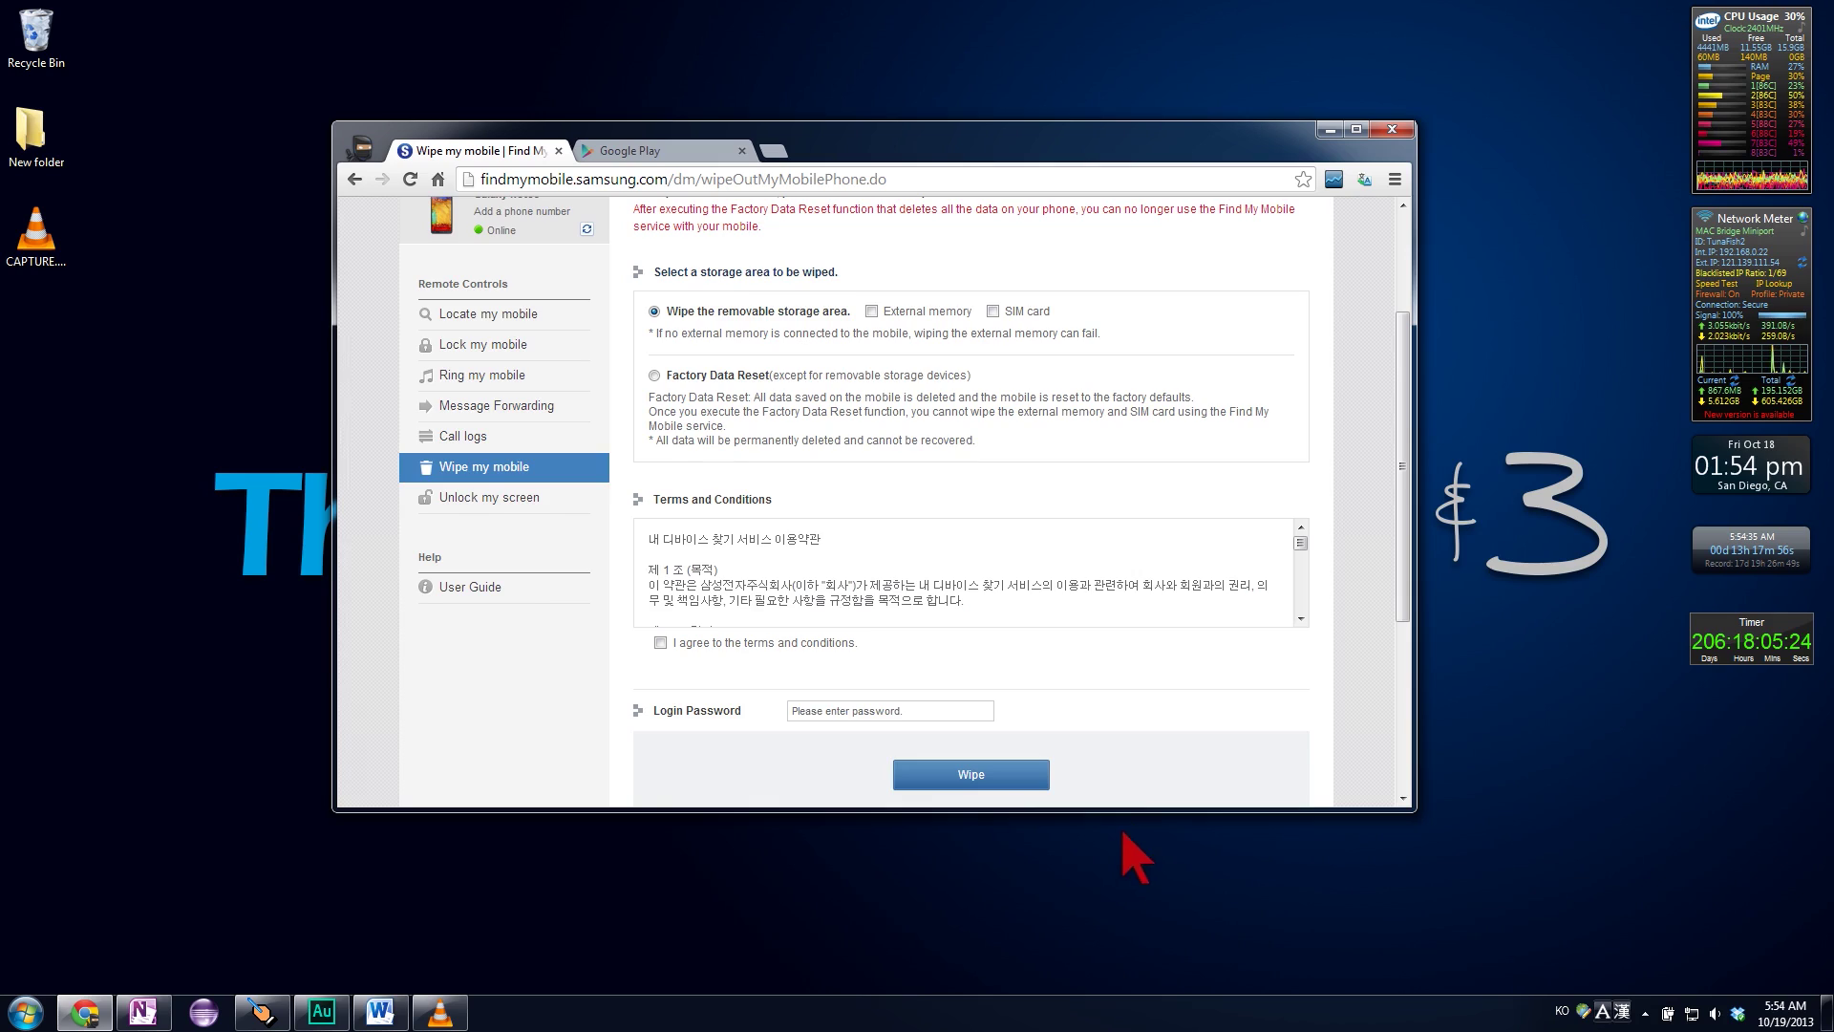
pyautogui.scroll(5, 1117, 846)
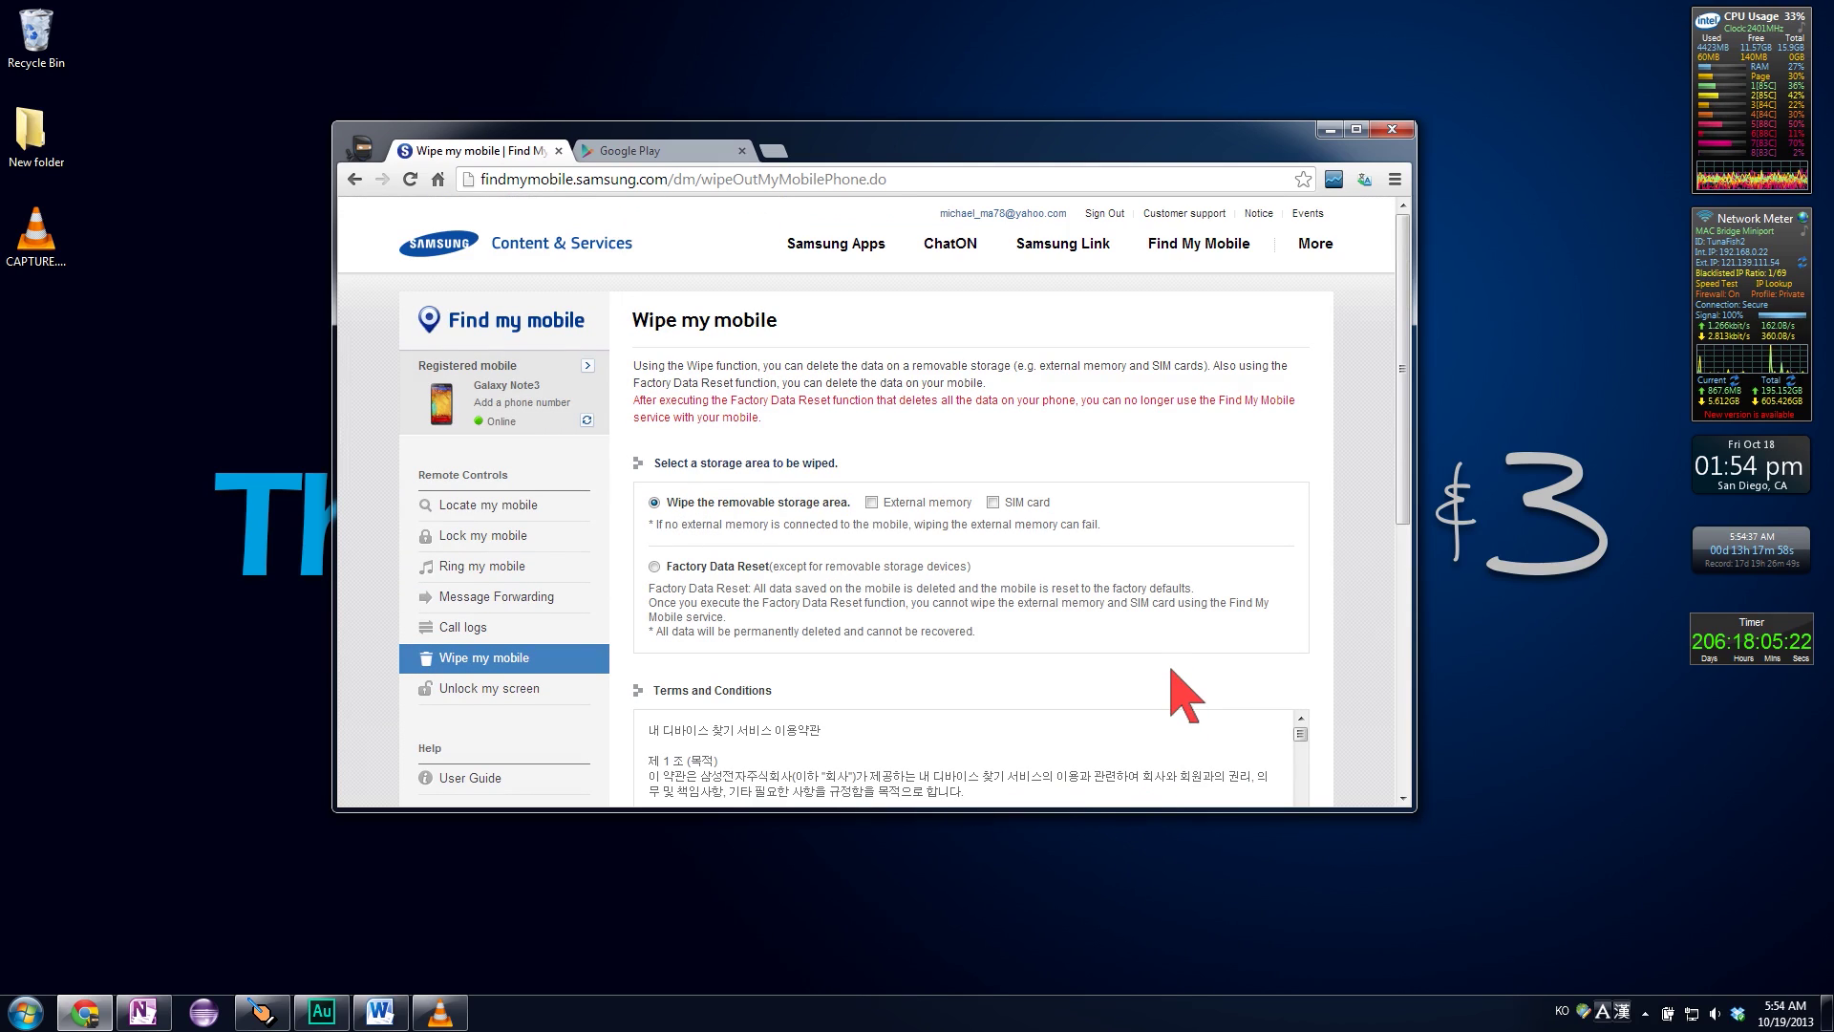